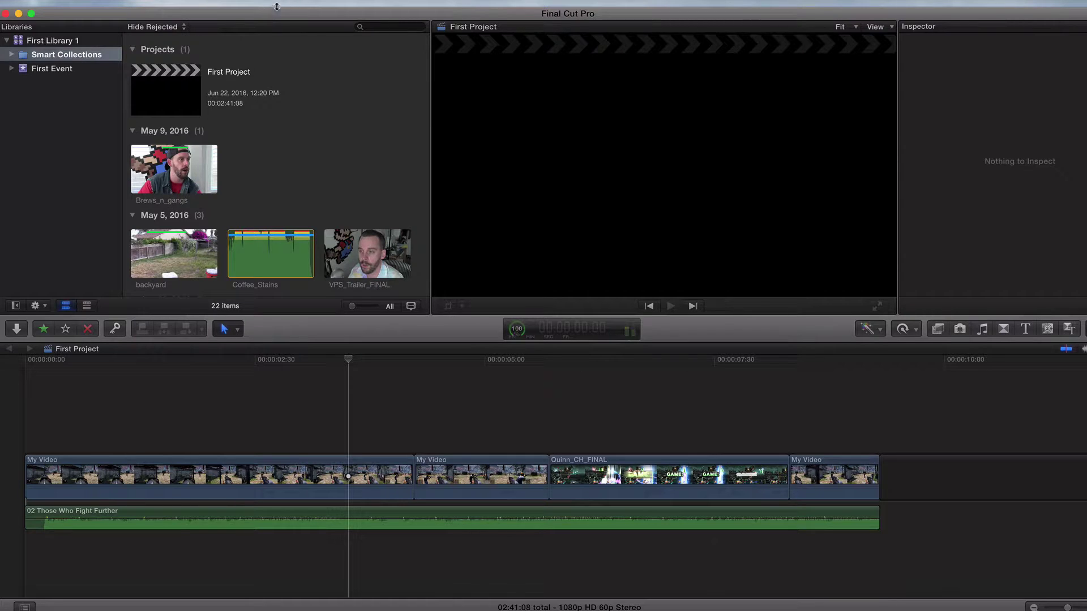
Select the first My Video clip in the timeline to show its audio settings
click(323, 478)
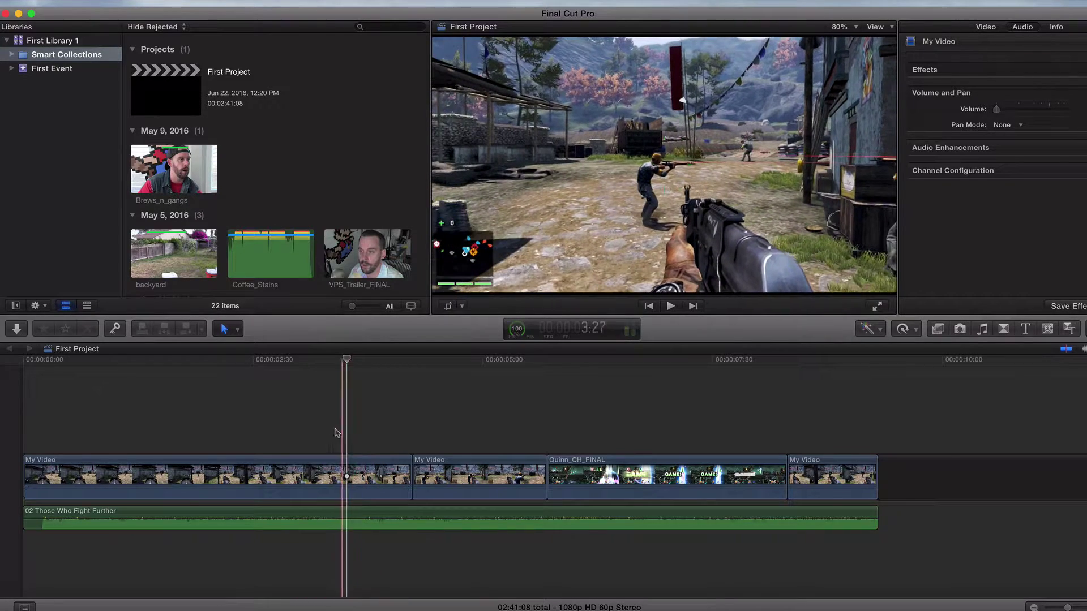
Move the editor aside, then search 'youtube audio library' in a new Chrome tab and open its page
drag(222, 17, 219, 91)
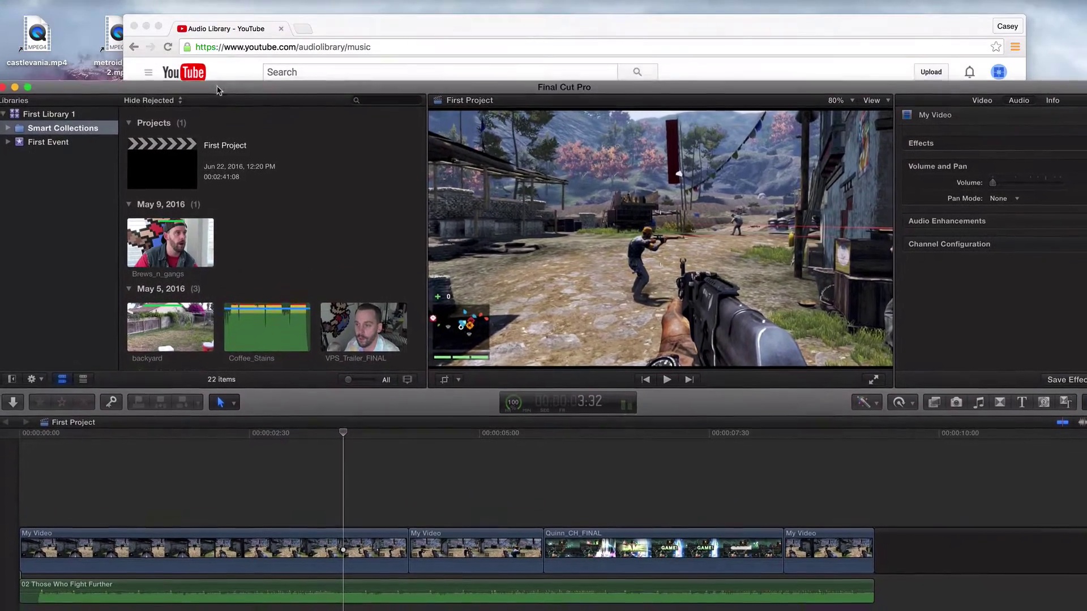
click(307, 29)
click(308, 28)
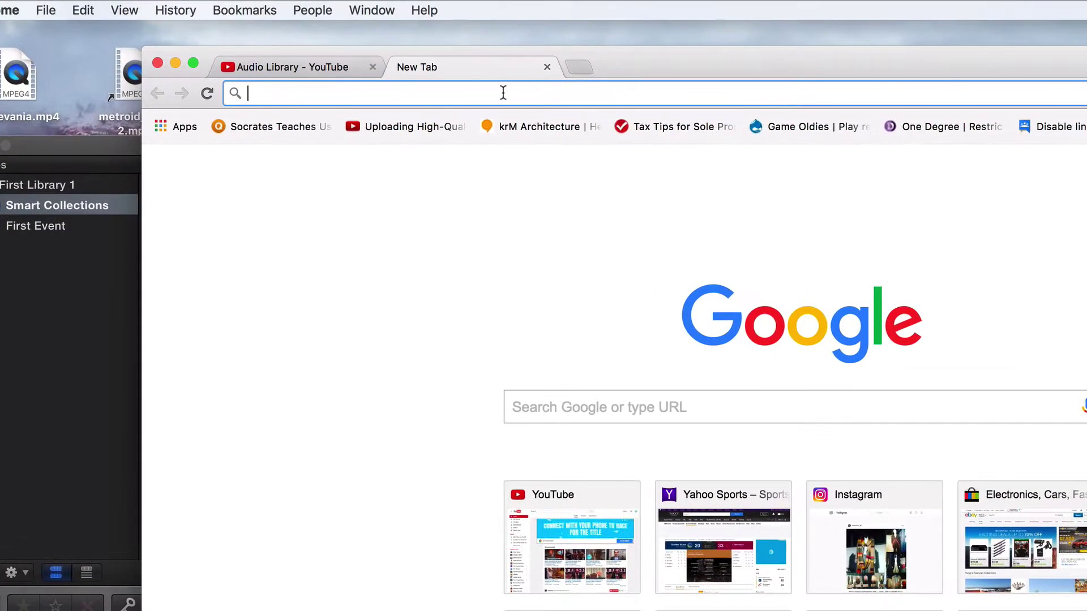
text(youtube audio library)
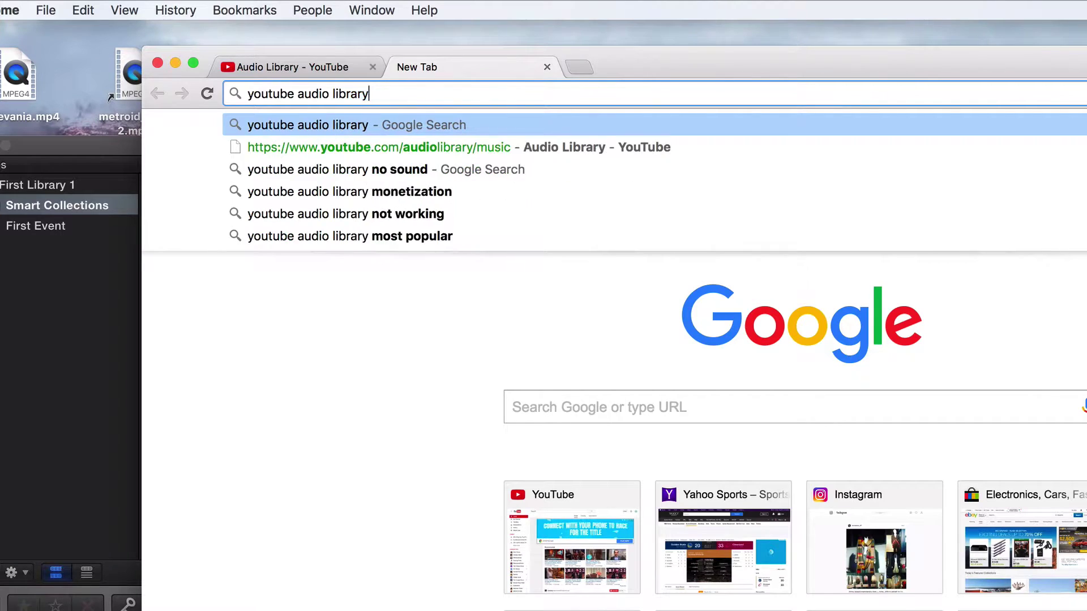
key(Return)
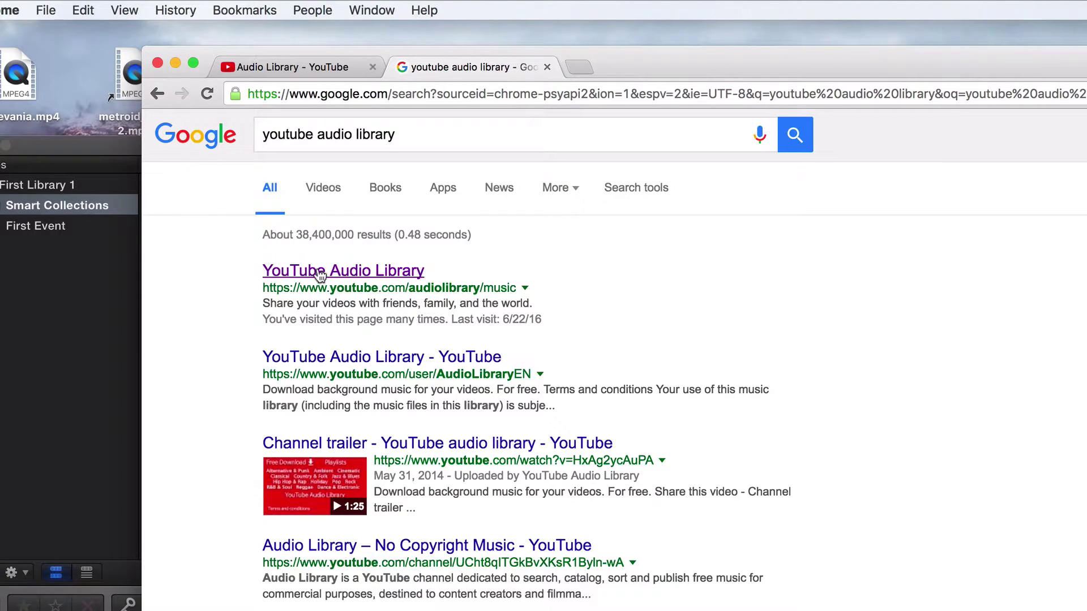
click(308, 276)
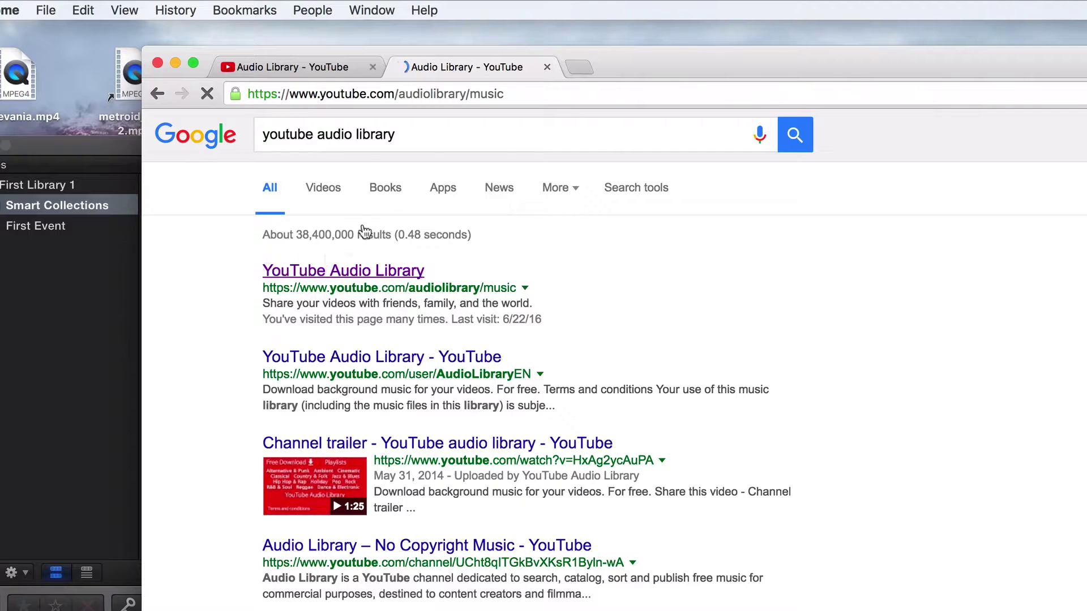
Glance at Sound effects, return to Free music, and preview the Sideways Samba track
drag(706, 61, 667, 45)
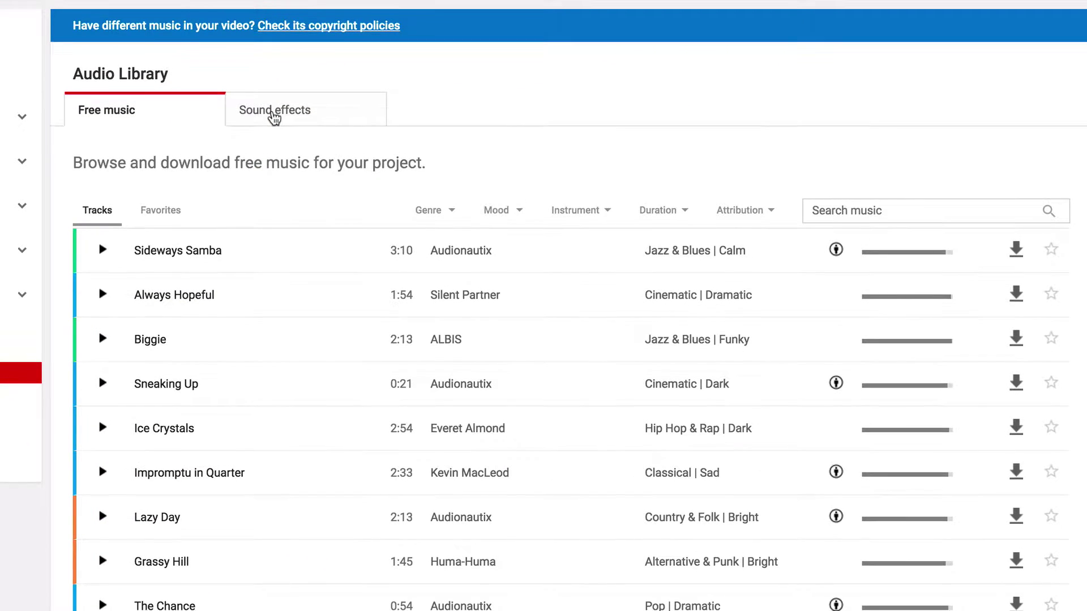
click(275, 114)
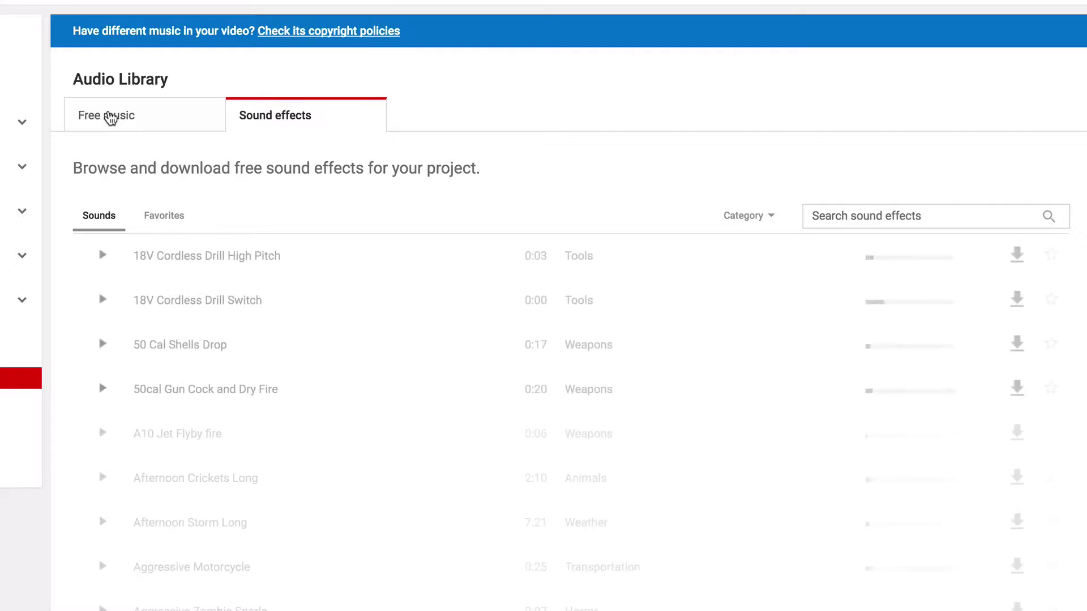
click(113, 111)
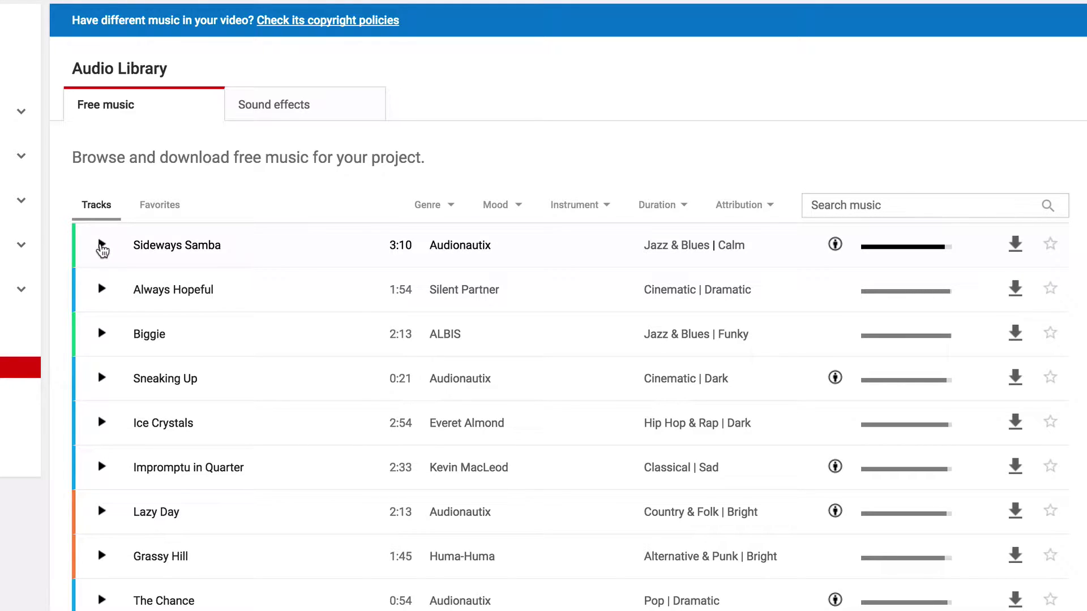
click(102, 246)
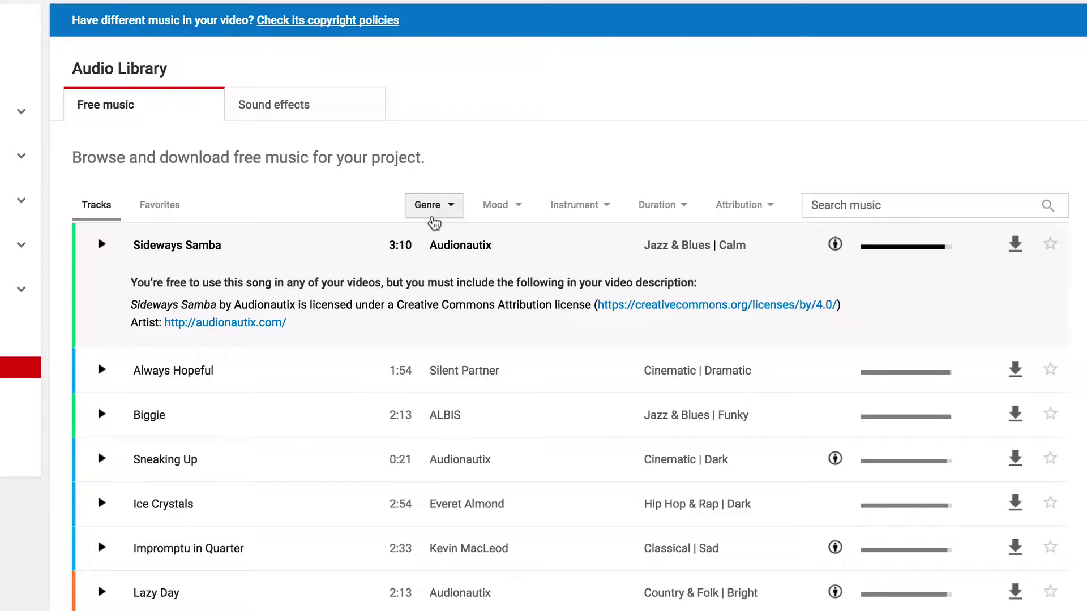
Look over the Genre, Mood, Instrument and Duration filters without choosing any, then scroll the track list
click(447, 211)
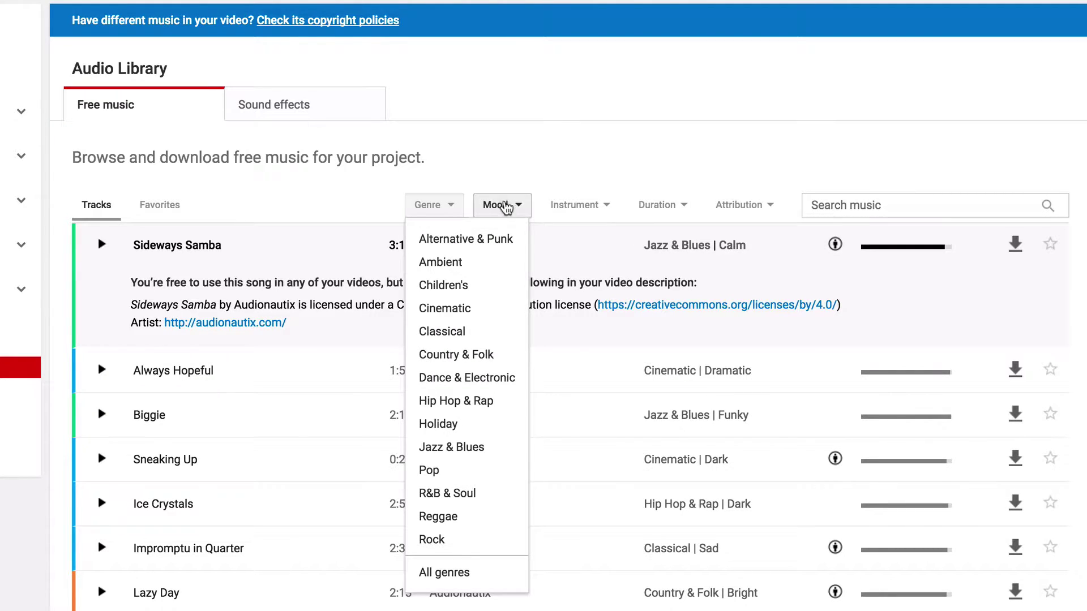
click(507, 207)
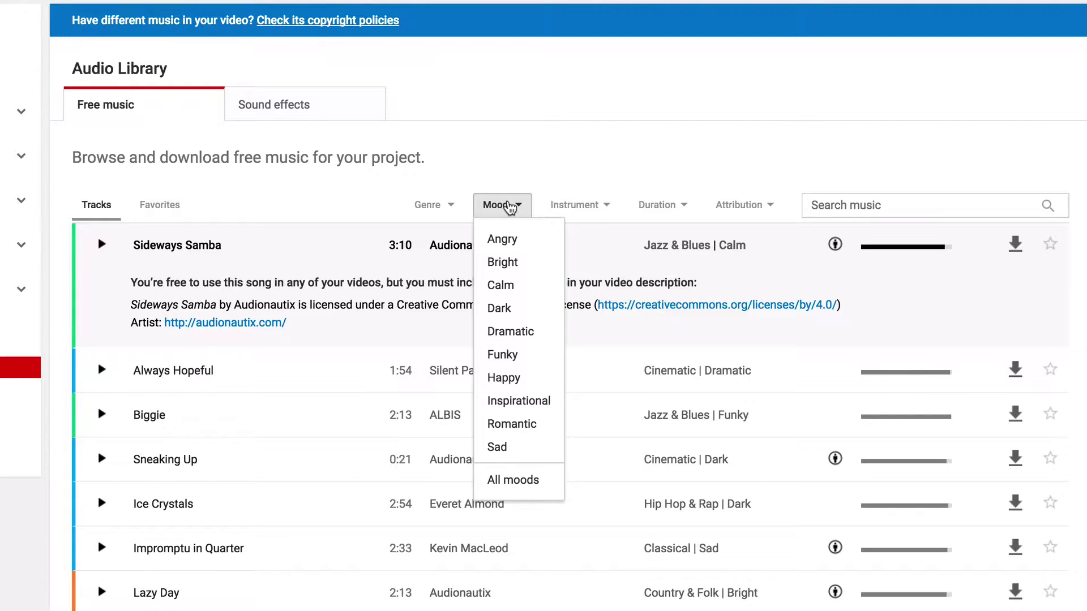
click(600, 207)
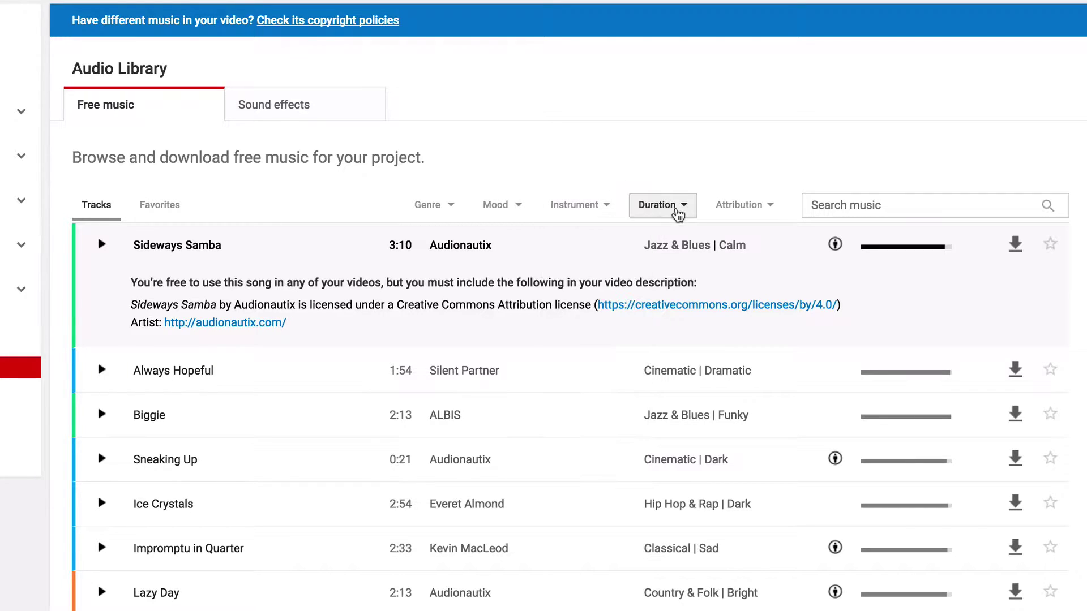
click(673, 207)
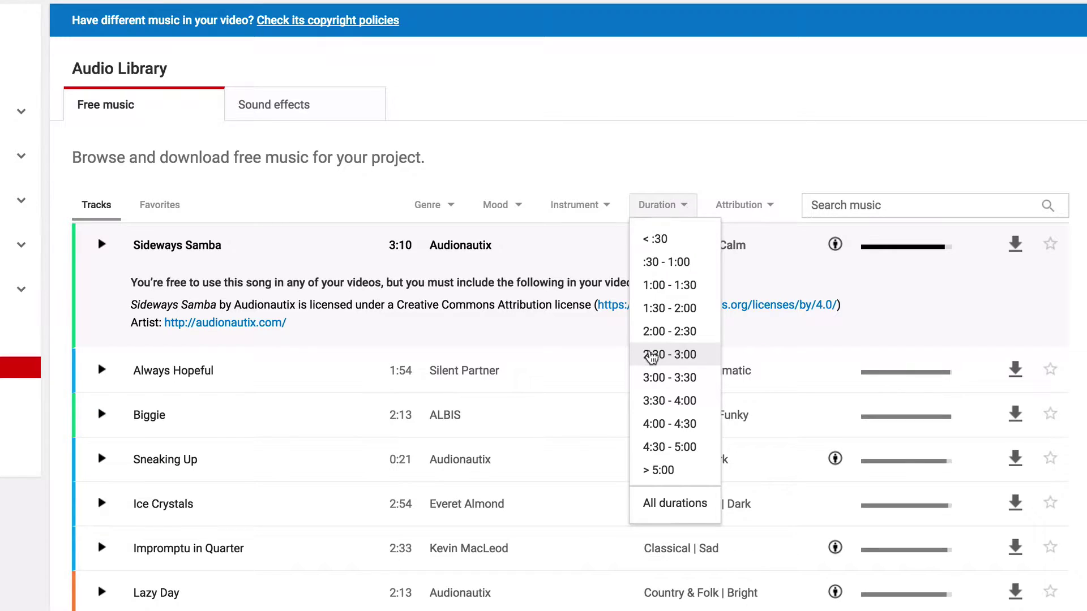
click(594, 156)
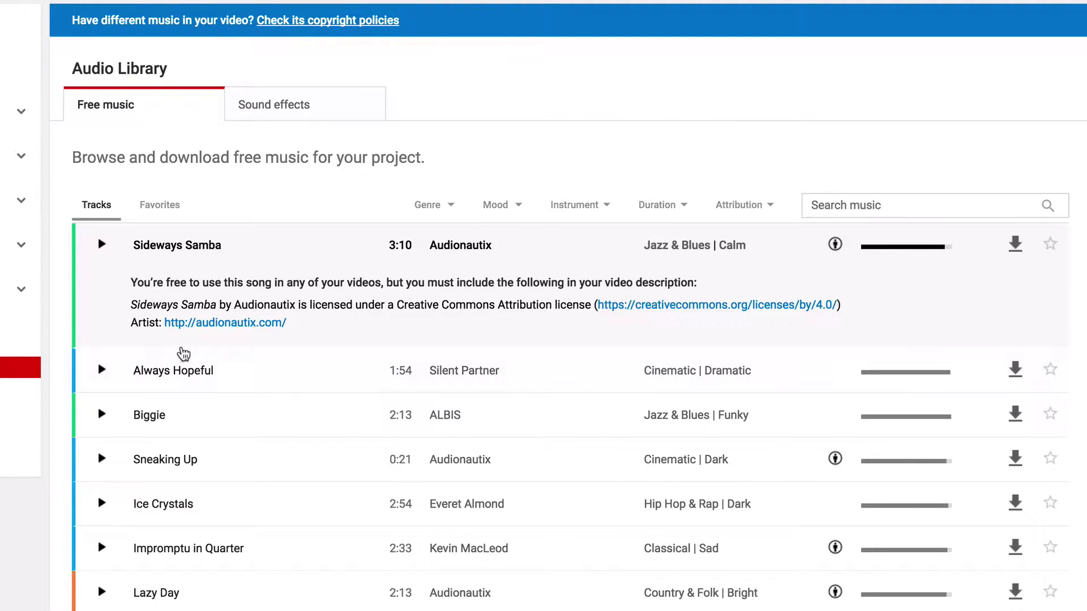
scroll(181, 353, down, 5)
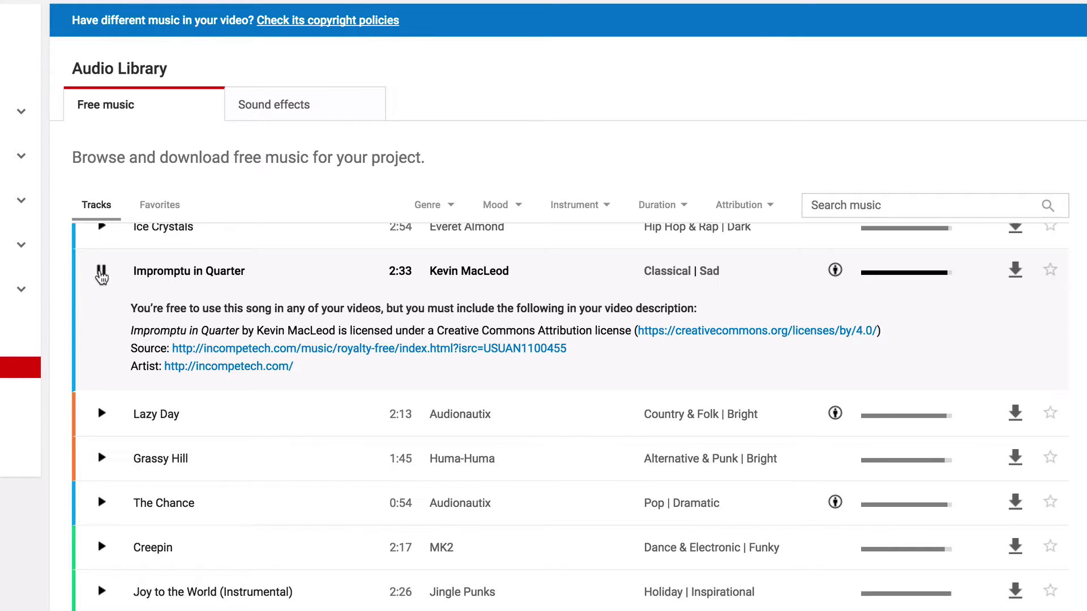
scroll(102, 308, down, 2)
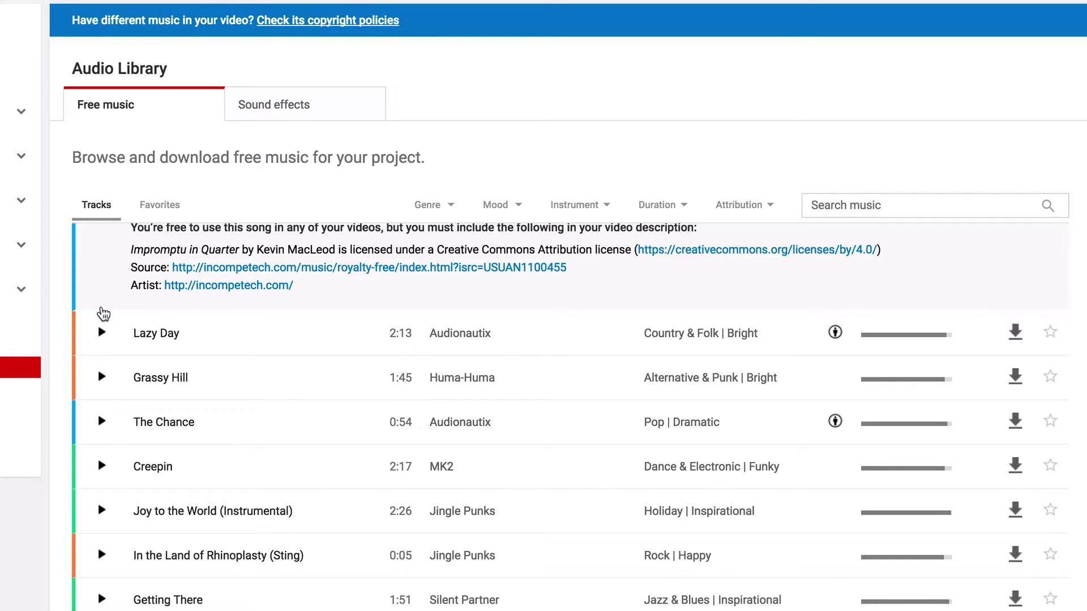
scroll(104, 312, down, 3)
scroll(110, 314, up, 10)
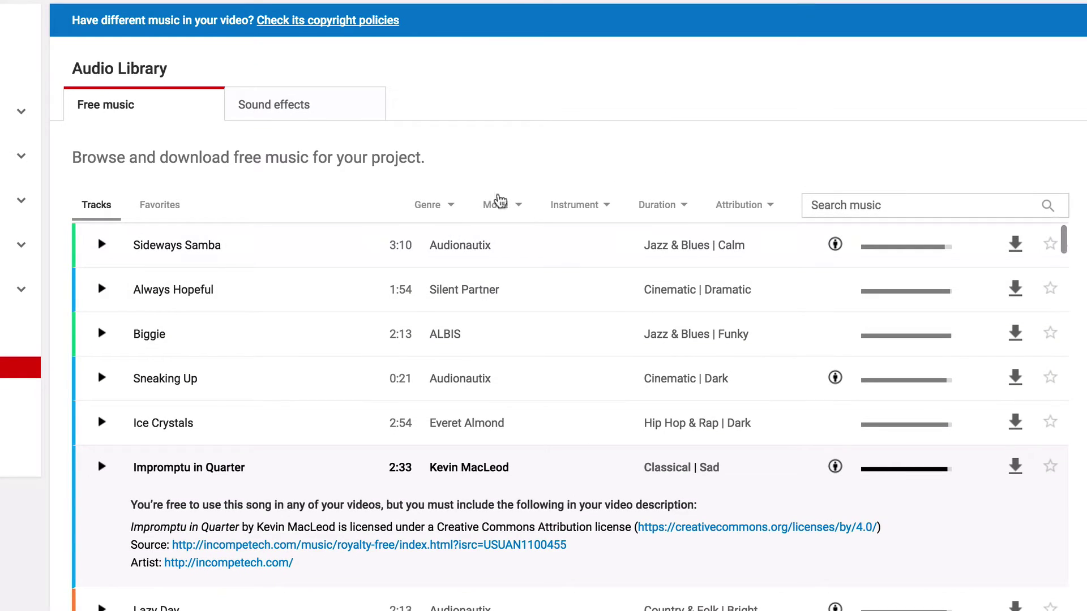
Filter the free music to Happy mood and Rock genre, then preview Happy Bee Surf
click(504, 204)
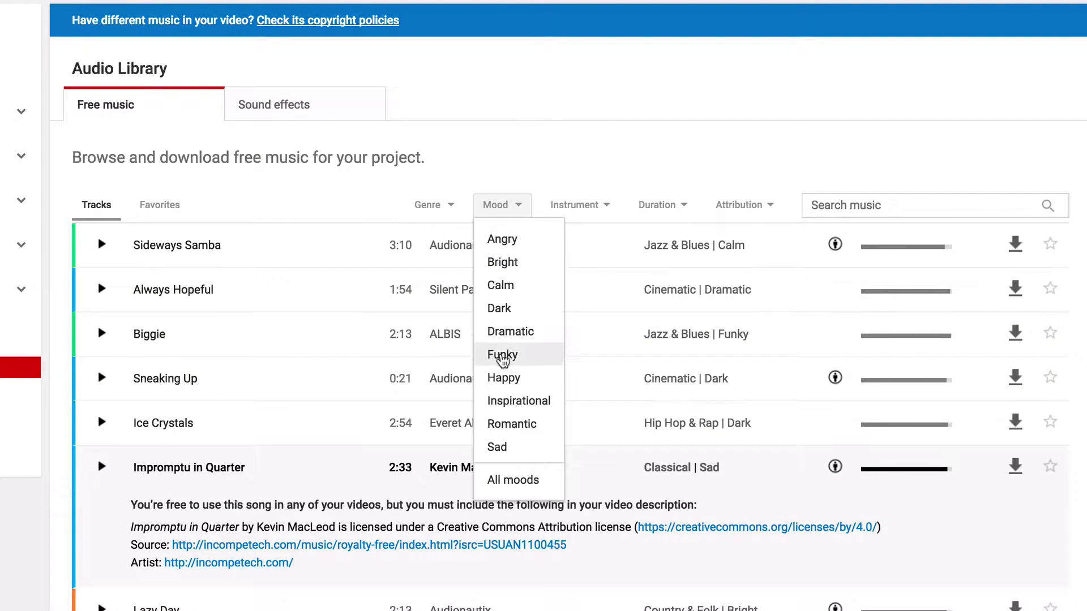
click(503, 377)
click(453, 206)
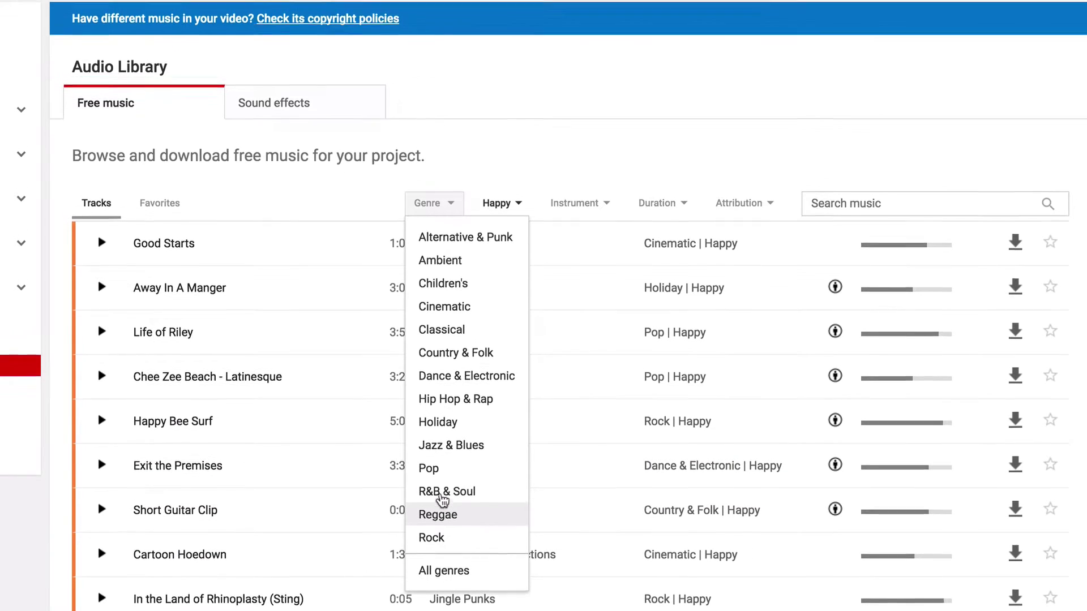
click(431, 539)
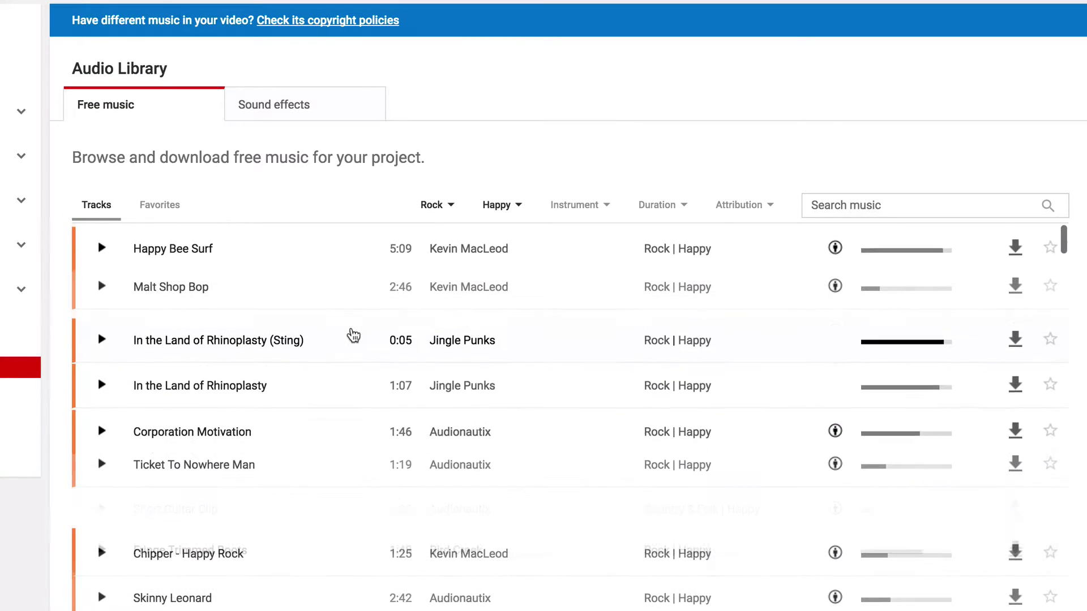
click(102, 244)
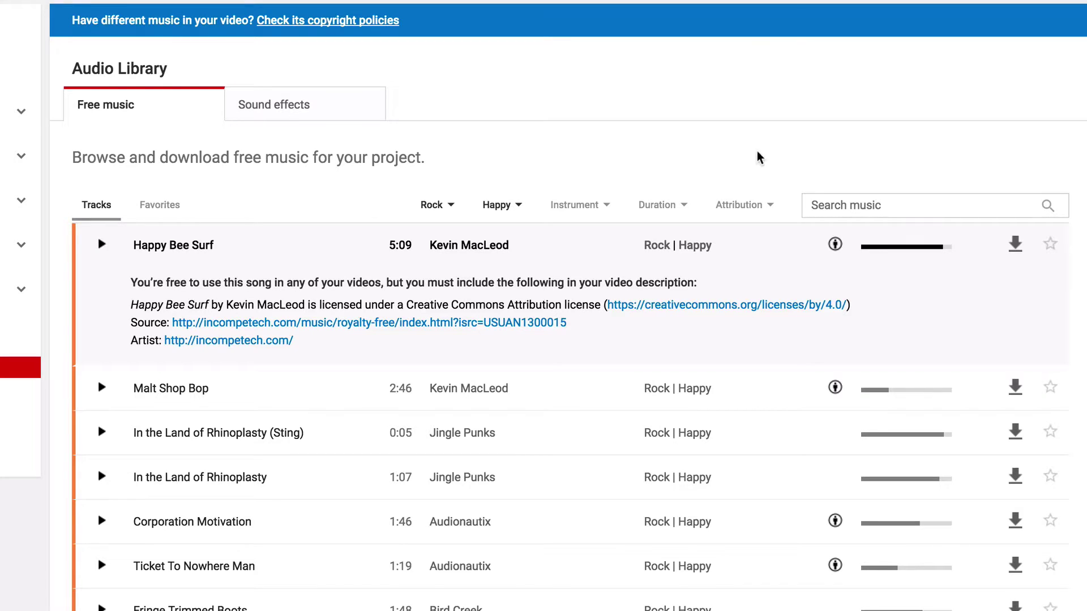
Download Happy Bee Surf and reveal Happy_Bee_Surf.mp3 in Finder
click(1015, 247)
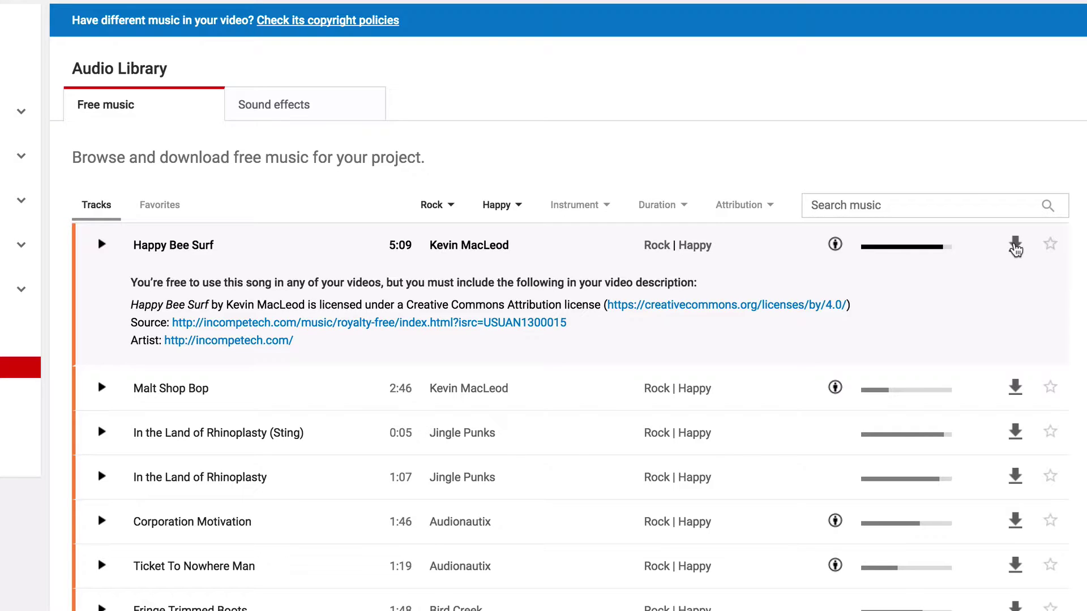
click(180, 579)
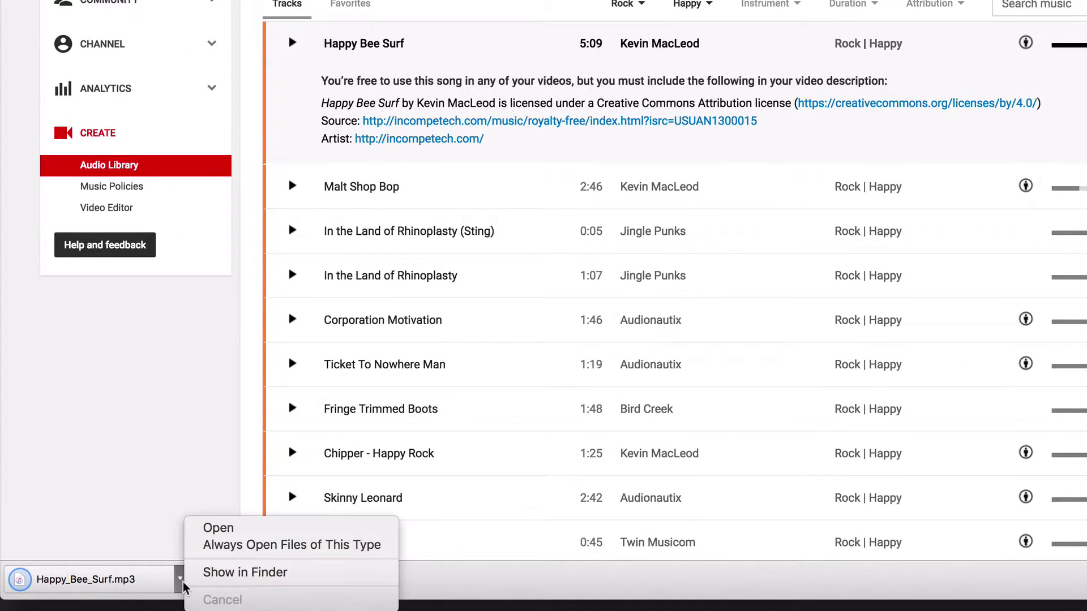
click(216, 573)
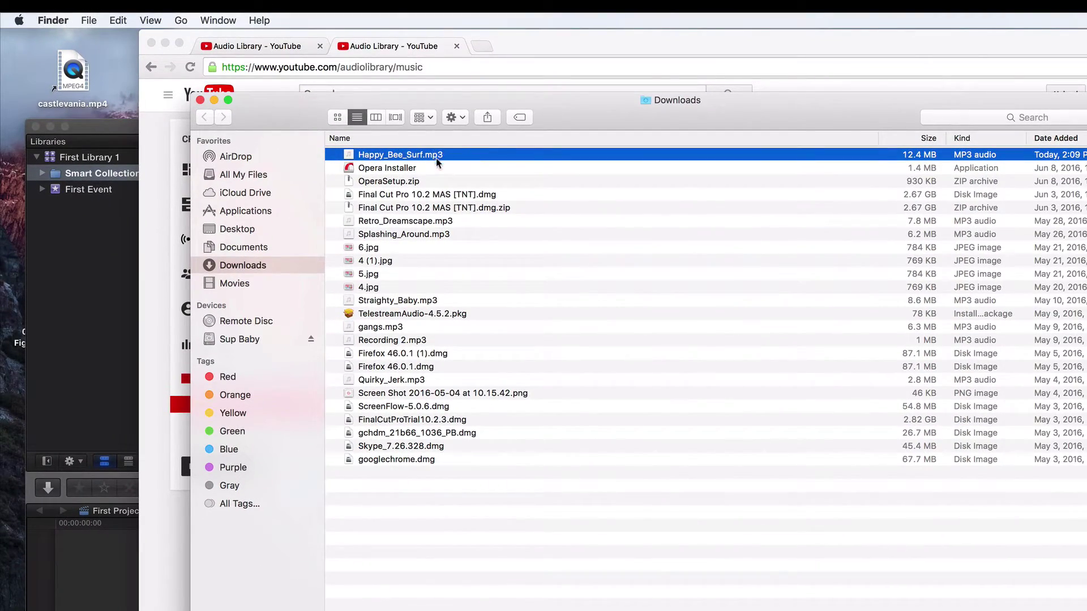
Drag Happy_Bee_Surf.mp3 from Downloads to the desktop and minimize the Downloads window
drag(438, 163, 123, 101)
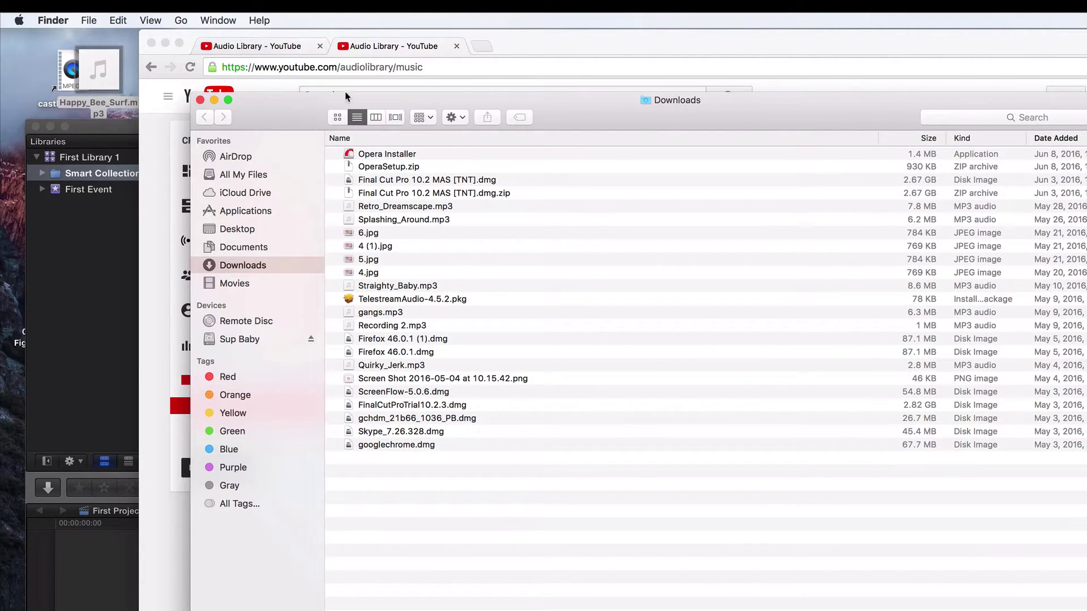
drag(315, 98, 347, 110)
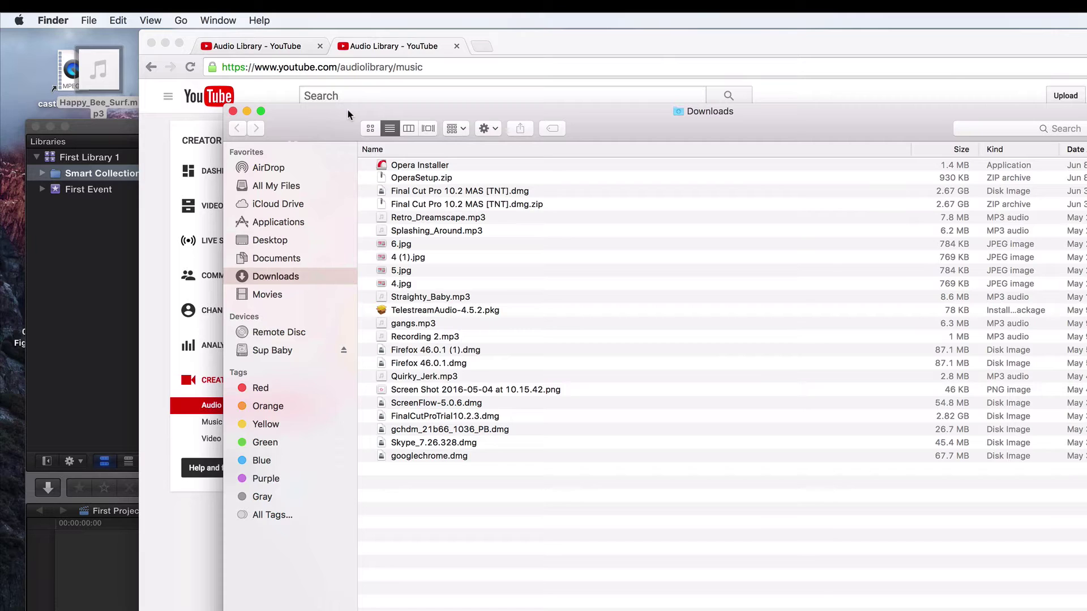
click(247, 112)
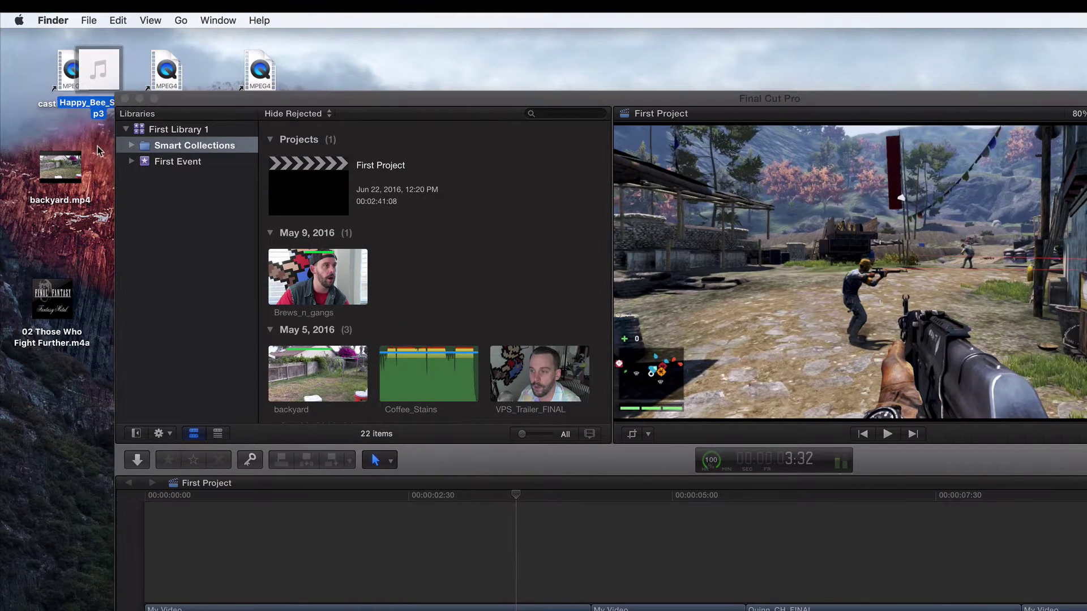
Delete the '02 Those Who Fight Further' clip and drop Happy_Bee_Surf.mp3 under the video clips
drag(100, 115, 57, 439)
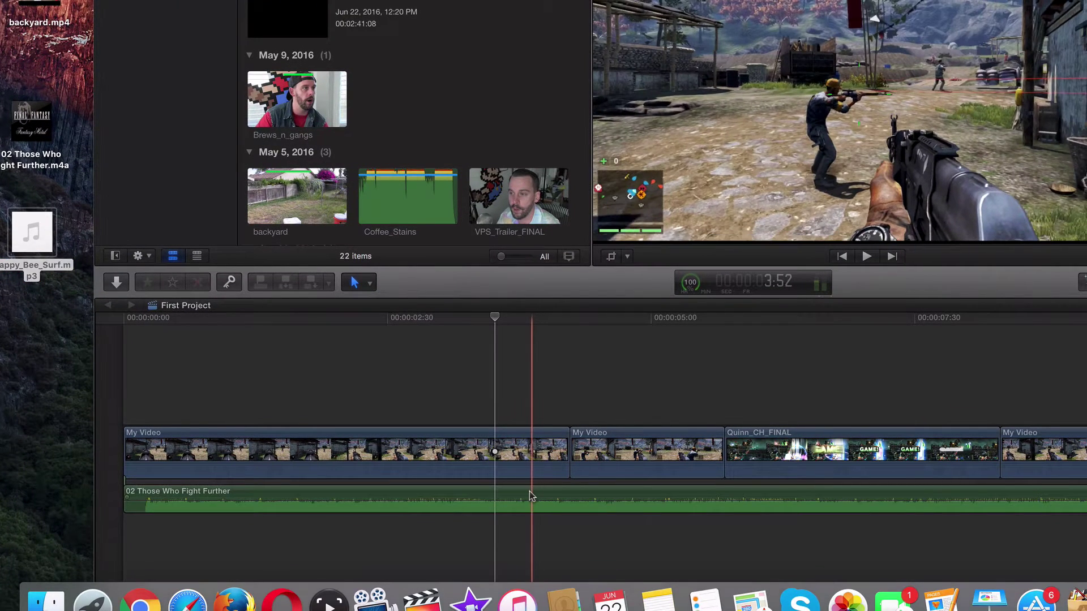
click(531, 496)
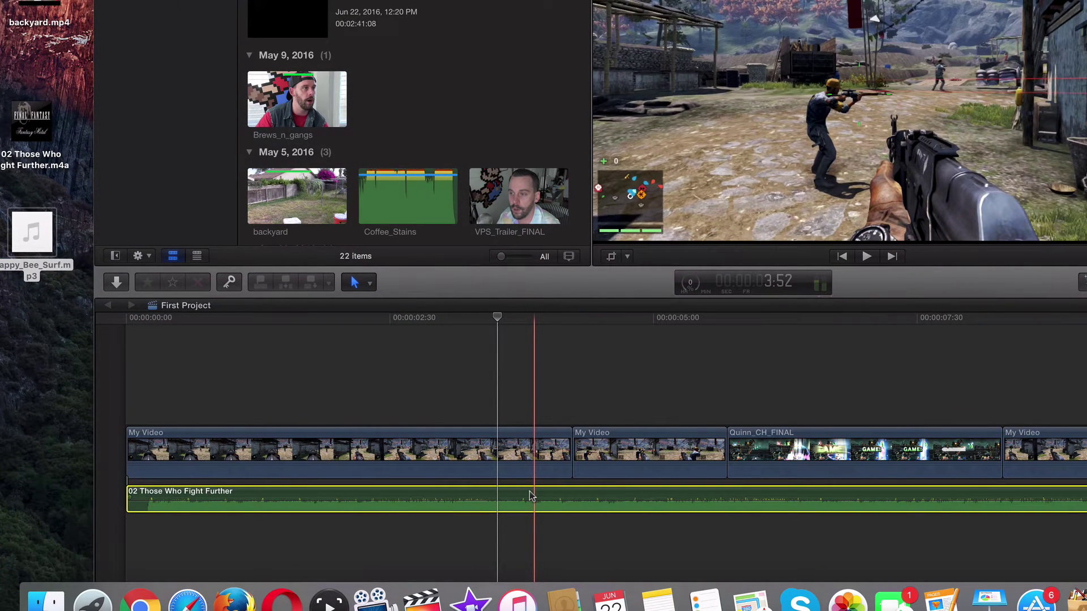
key(Delete)
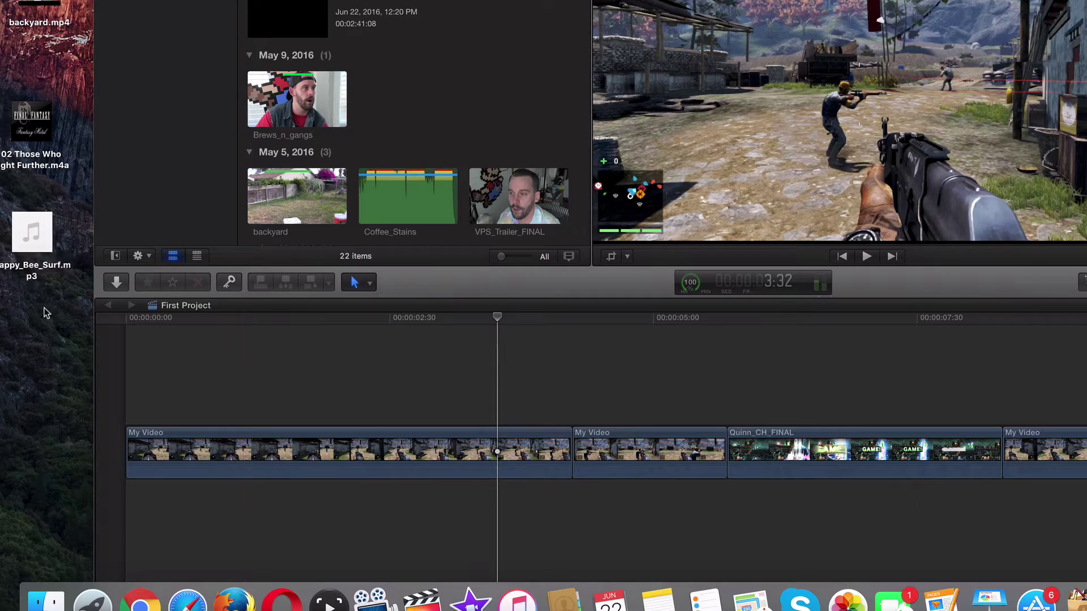
drag(32, 278, 125, 502)
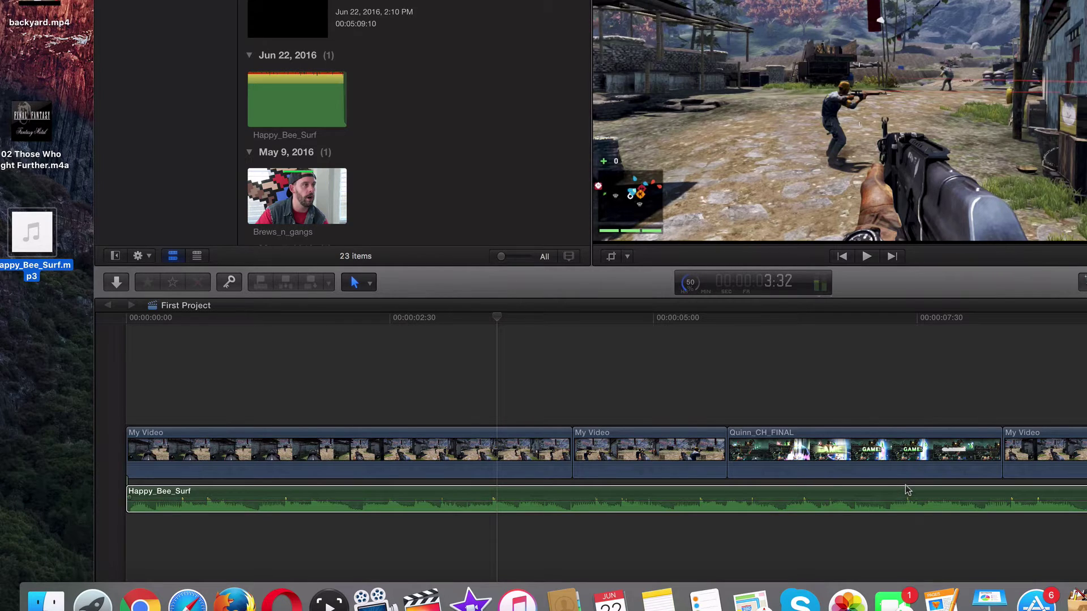
Blade the Happy_Bee_Surf audio at the last video clip's end and delete the leftover music
click(973, 506)
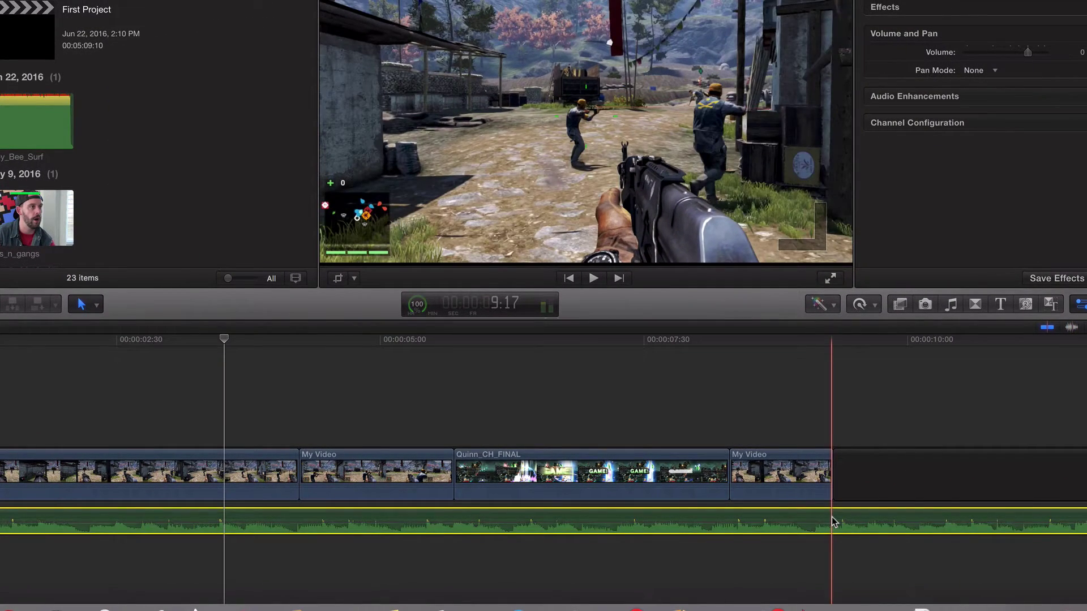
right_click(833, 522)
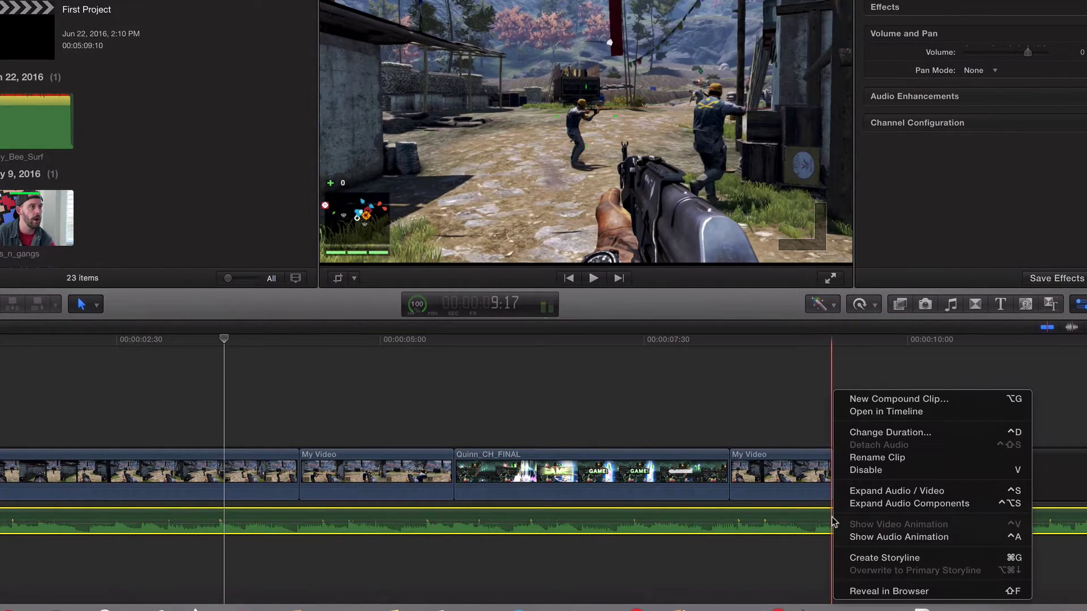
click(832, 519)
key(b)
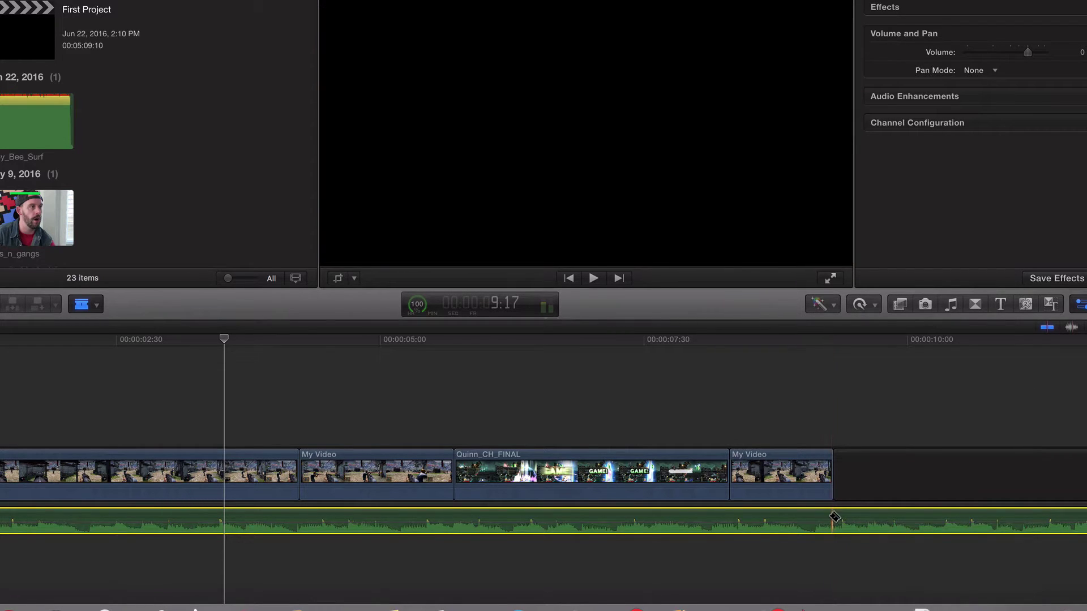
click(835, 518)
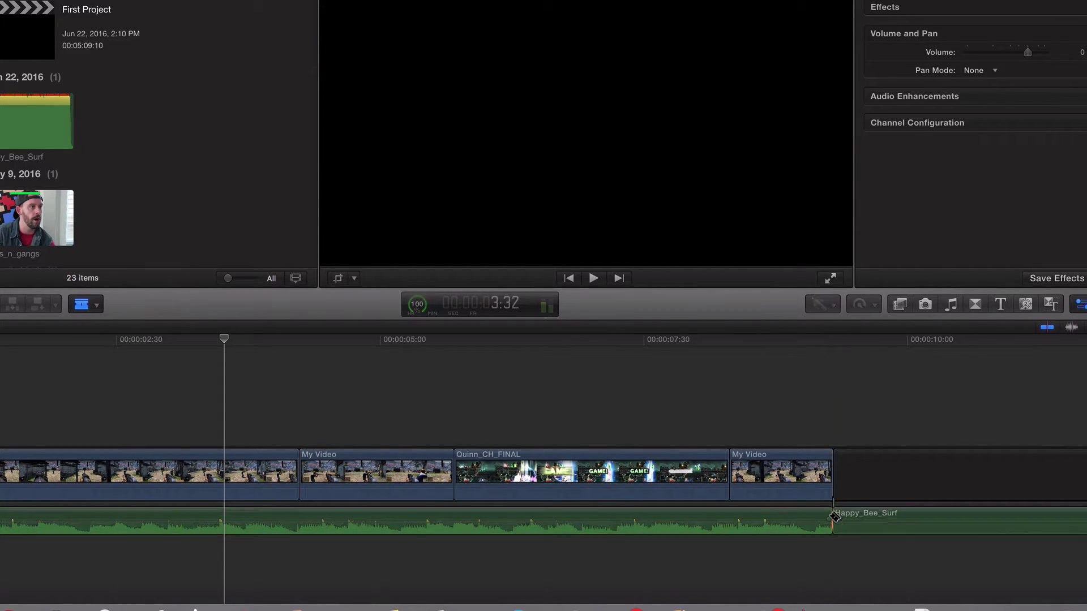
key(a)
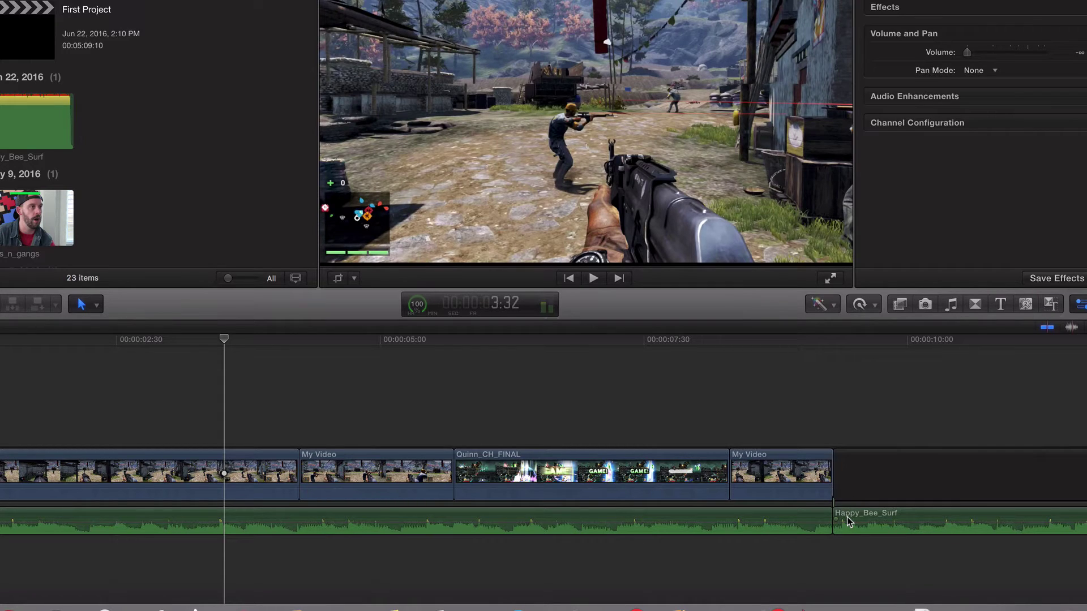
click(846, 519)
key(Delete)
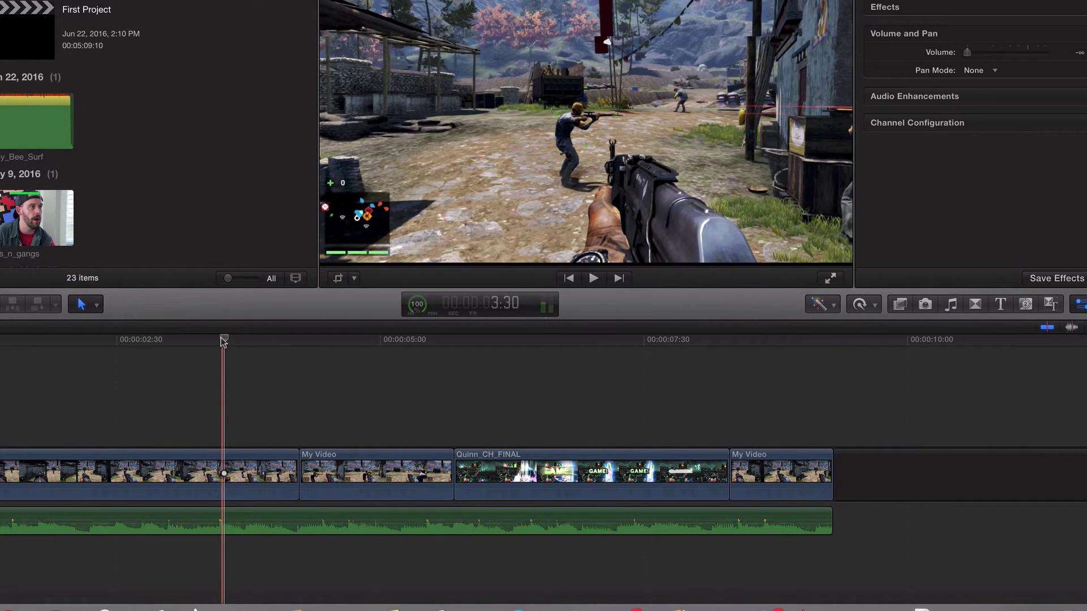
click(319, 343)
click(800, 354)
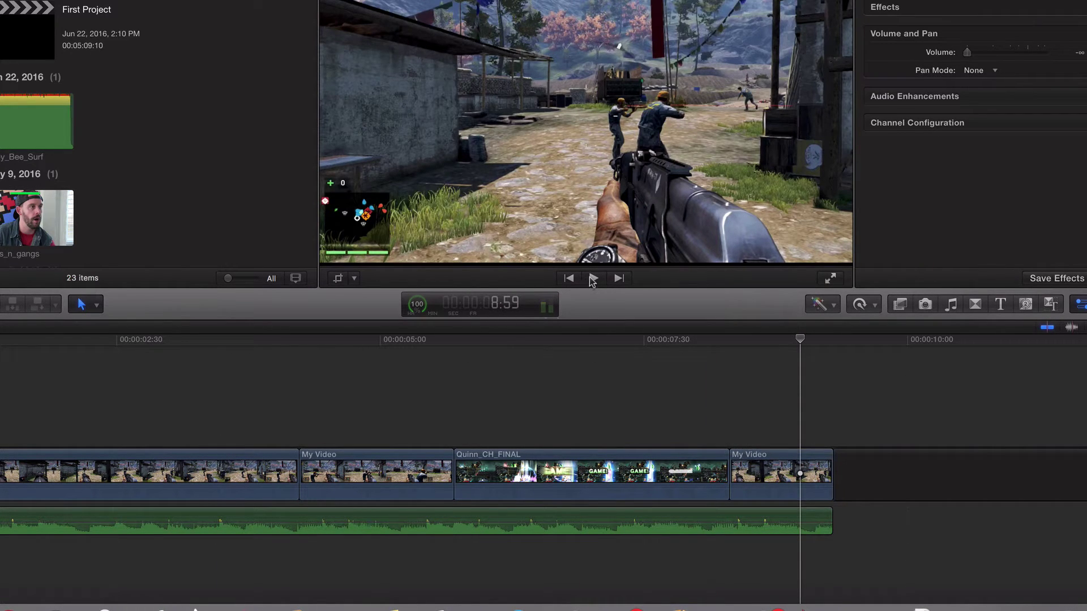
click(593, 280)
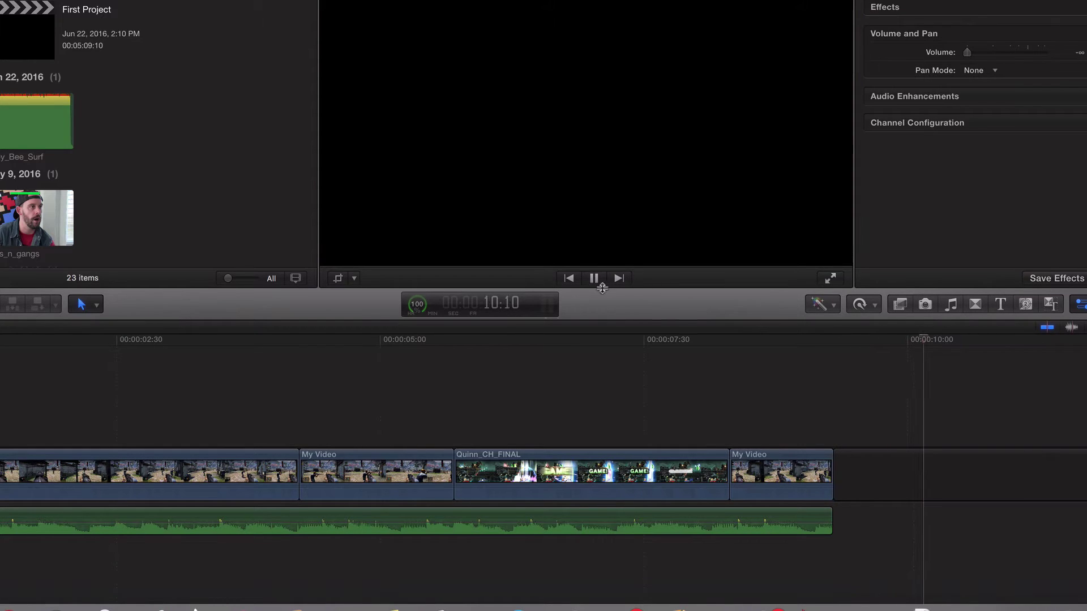
click(595, 279)
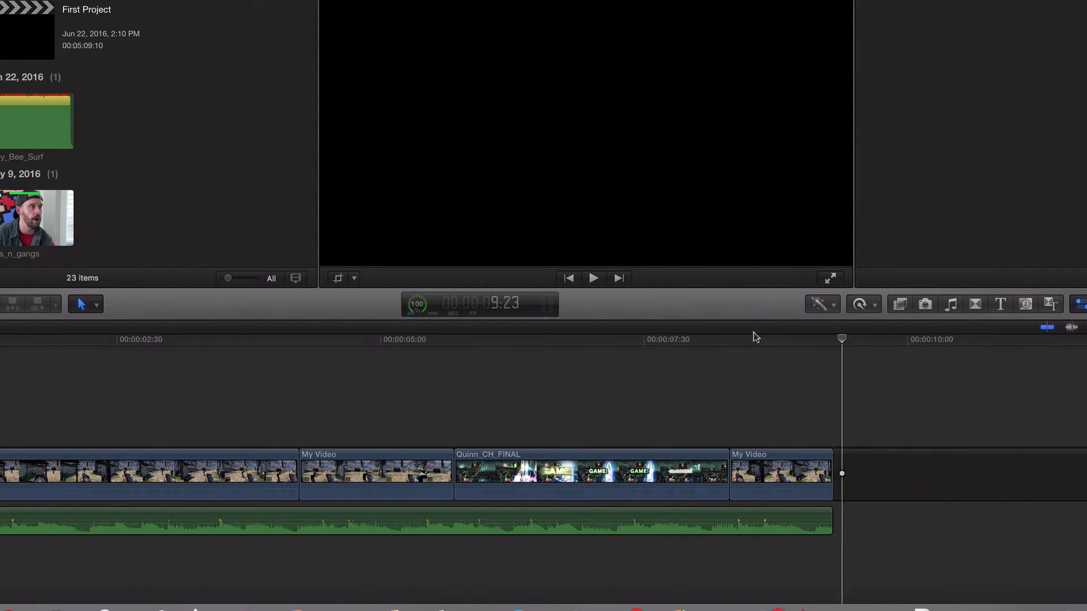
click(327, 331)
click(593, 279)
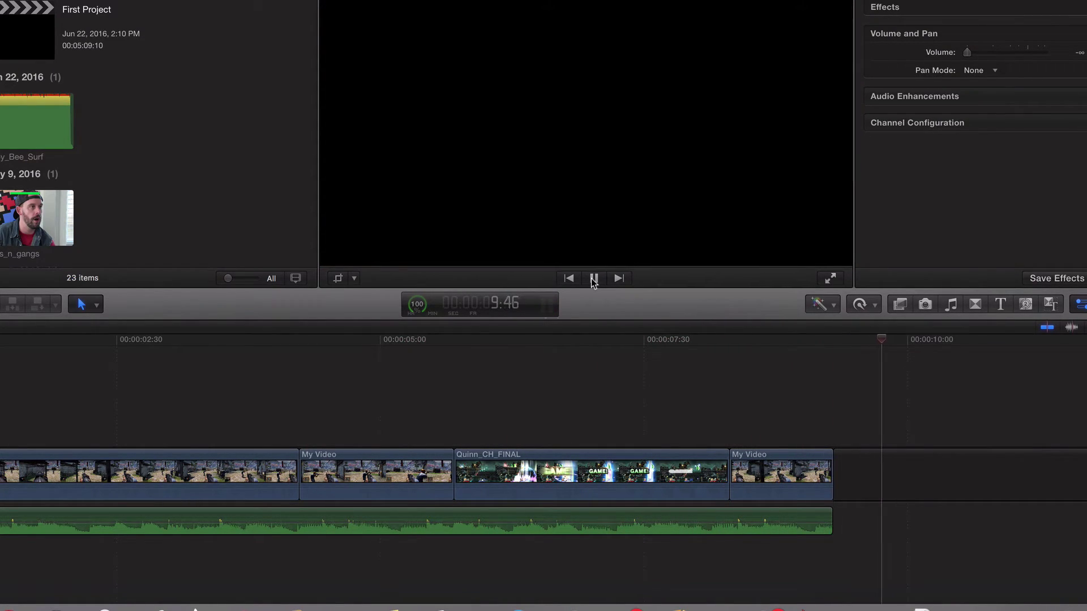
click(593, 279)
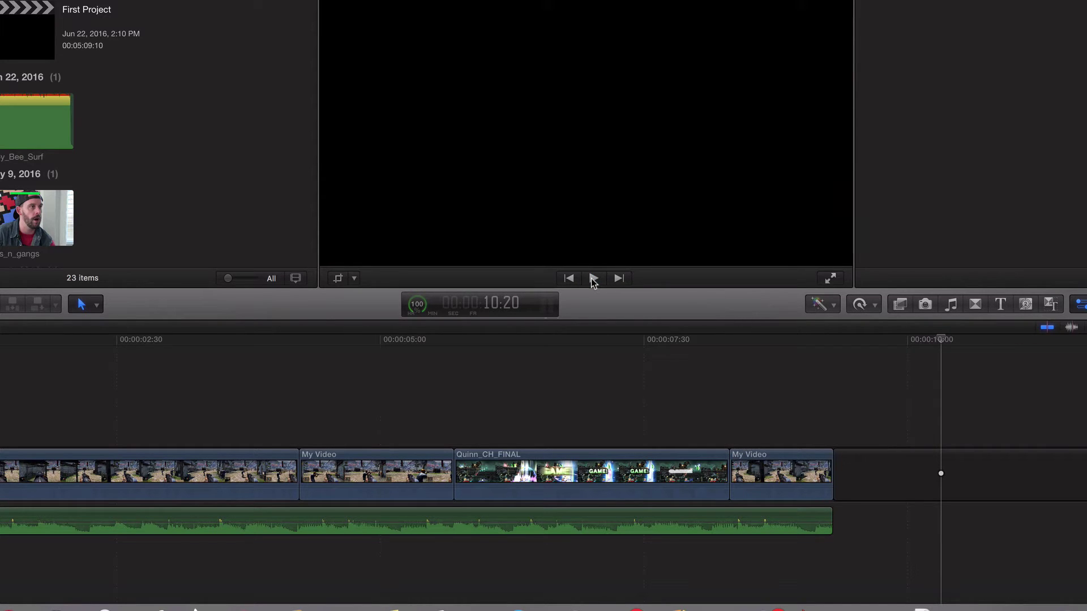